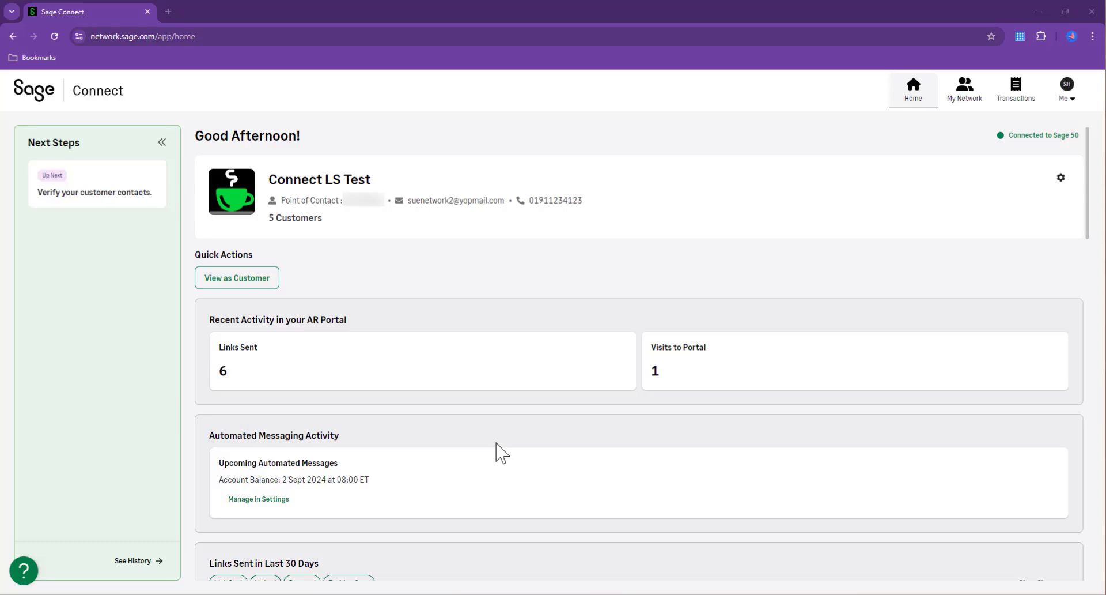
View the My Network customers filtered by Overdue and Missing Email Addresses, and clear the filters.
left_click(977, 109)
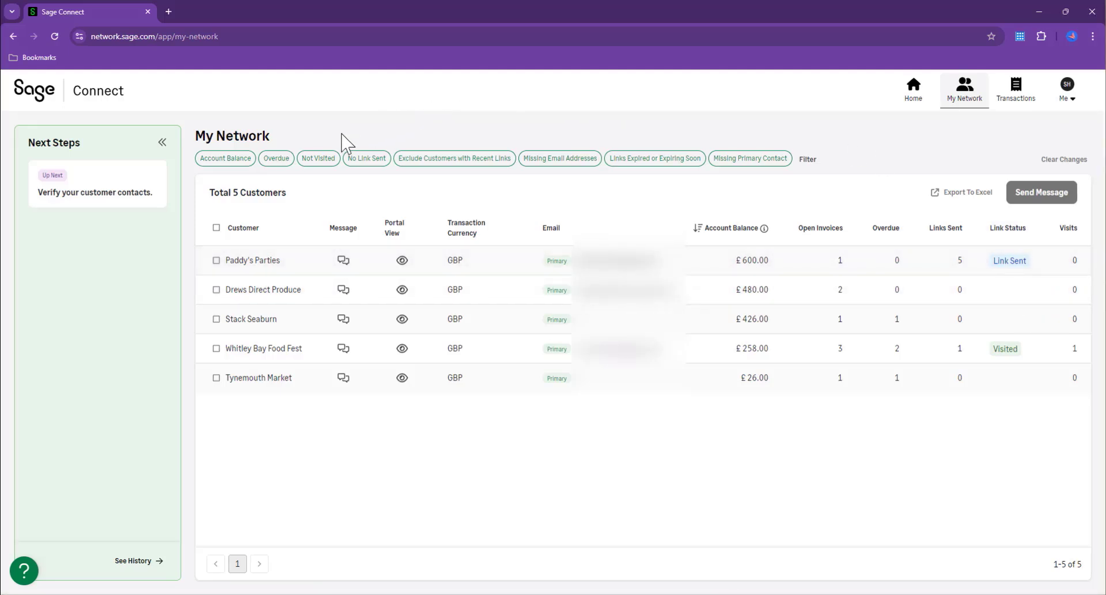
left_click(285, 162)
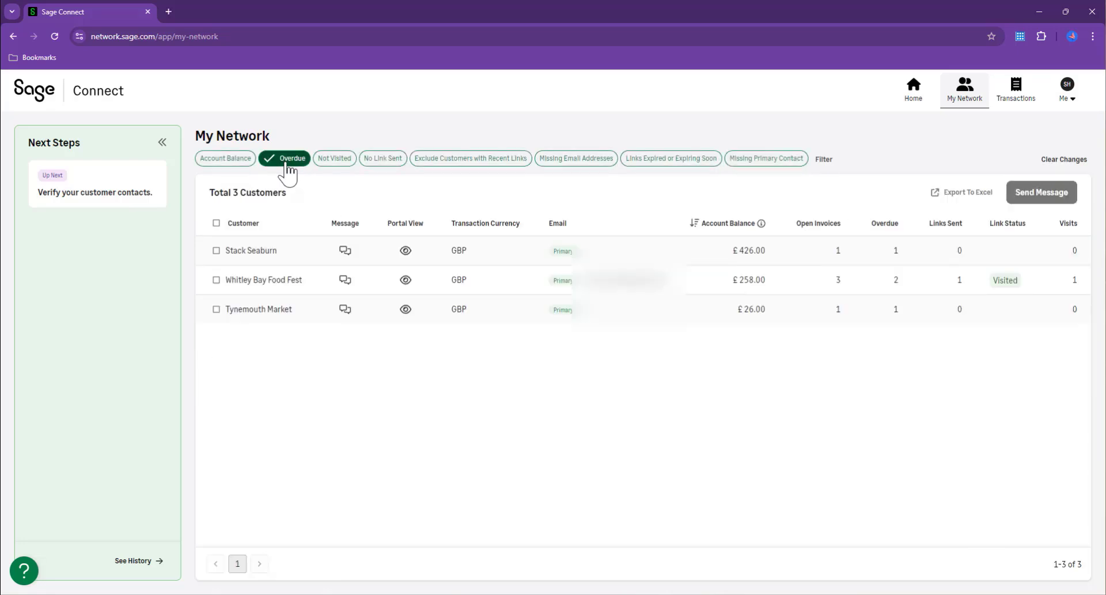
left_click(549, 163)
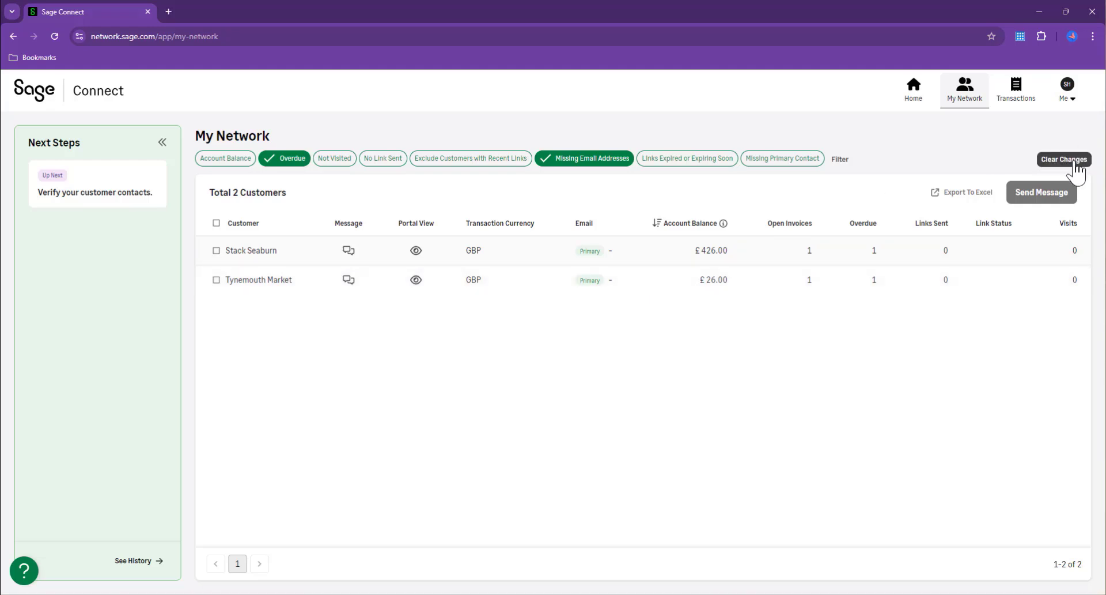
left_click(1075, 167)
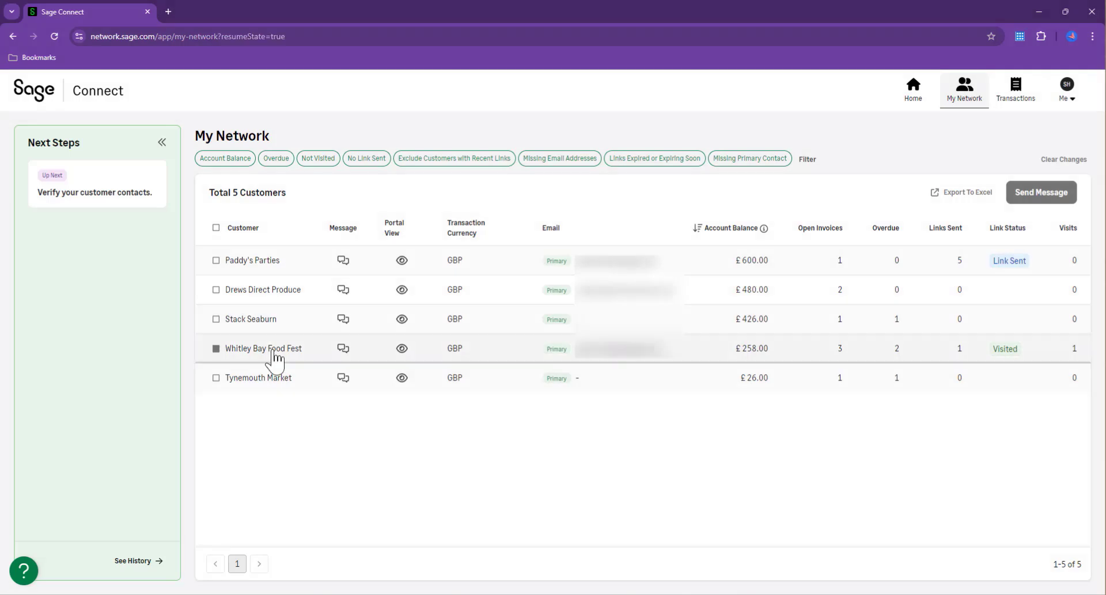
Review the customer details, recent engagement and contact list for Whitley Bay Food Fest.
left_click(275, 357)
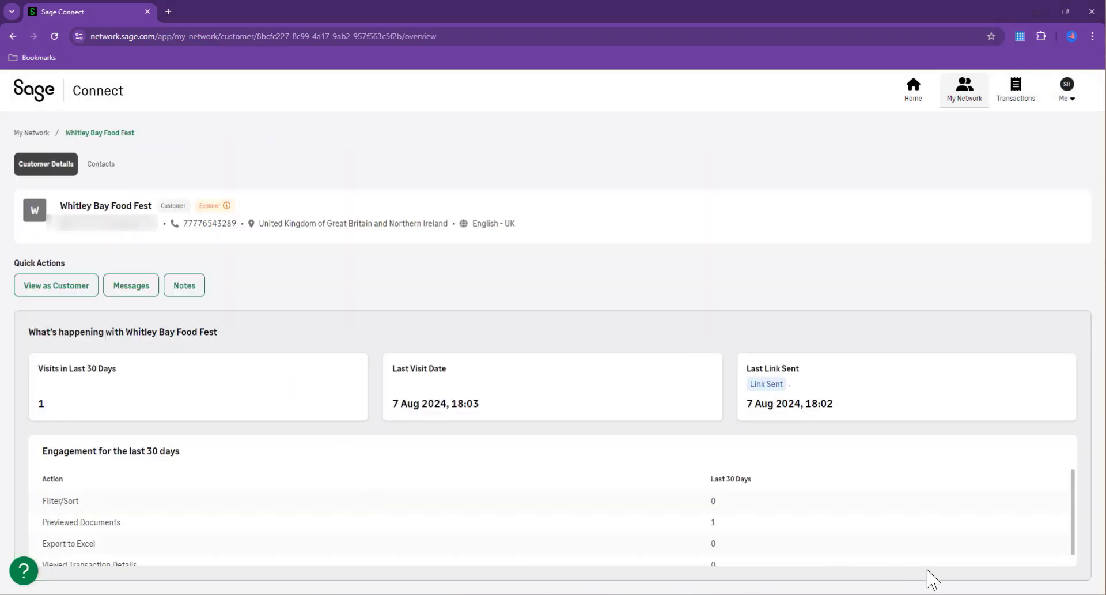
scroll(903, 549, "down", 1)
left_click(101, 164)
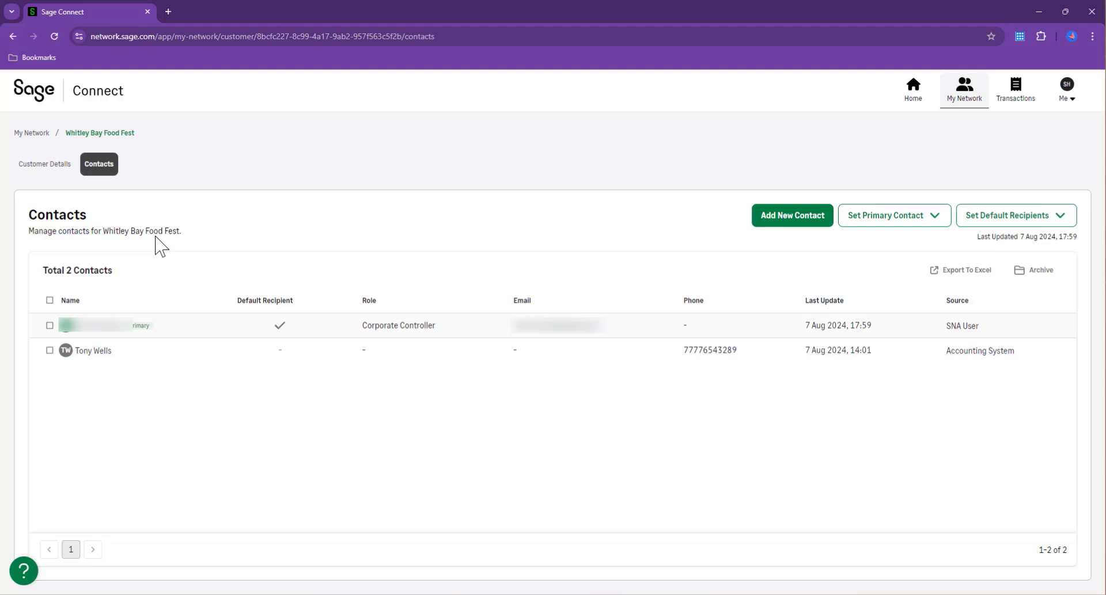
Look at the notes for Whitley Bay Food Fest and the blank new note form, leaving without adding a note.
left_click(63, 170)
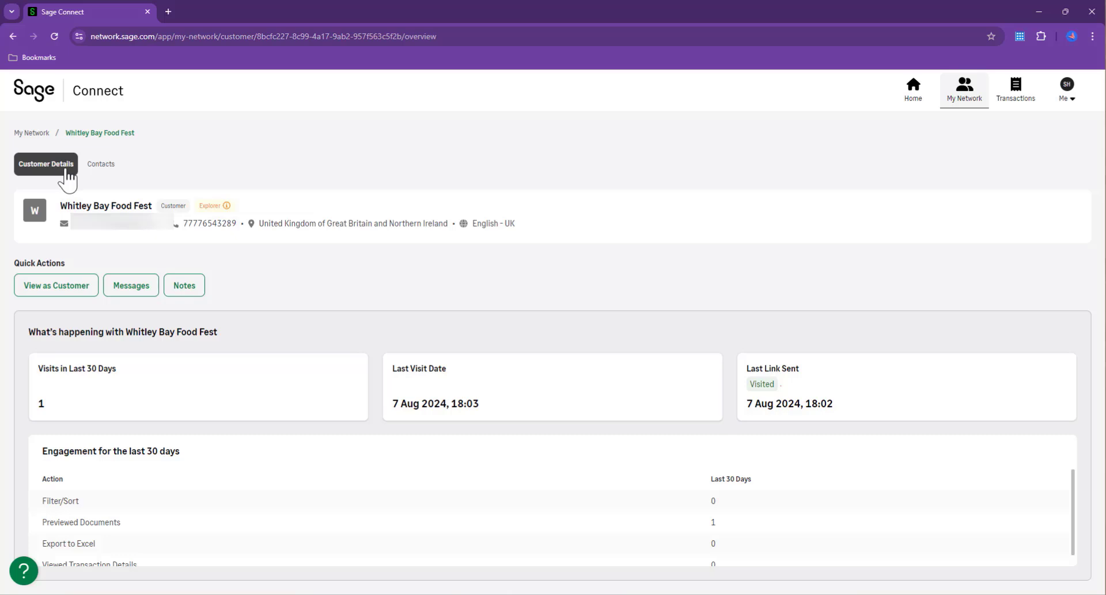
left_click(182, 288)
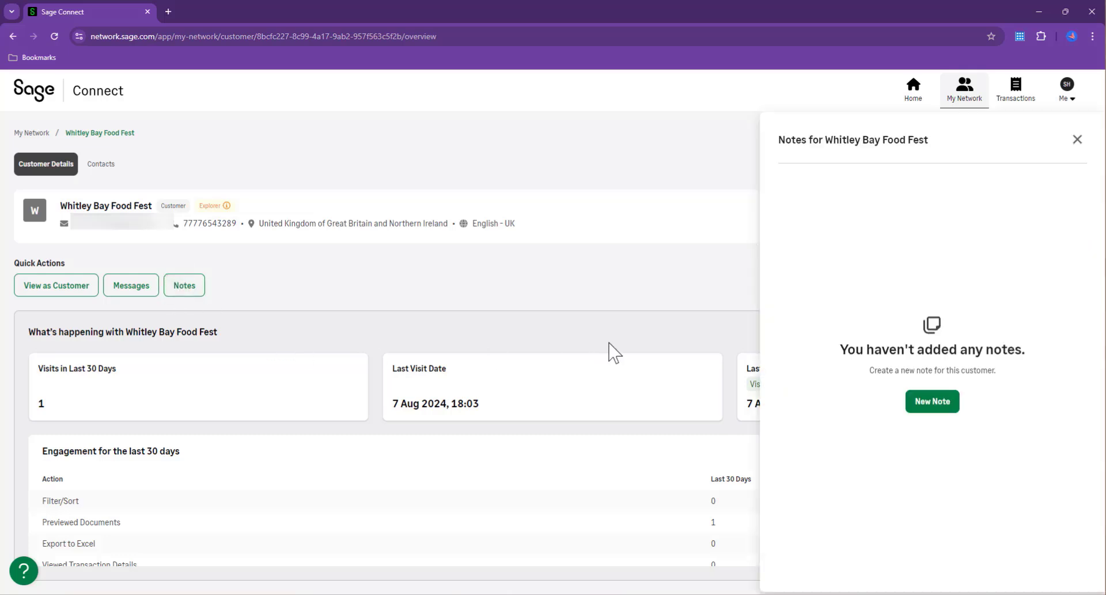
left_click(932, 409)
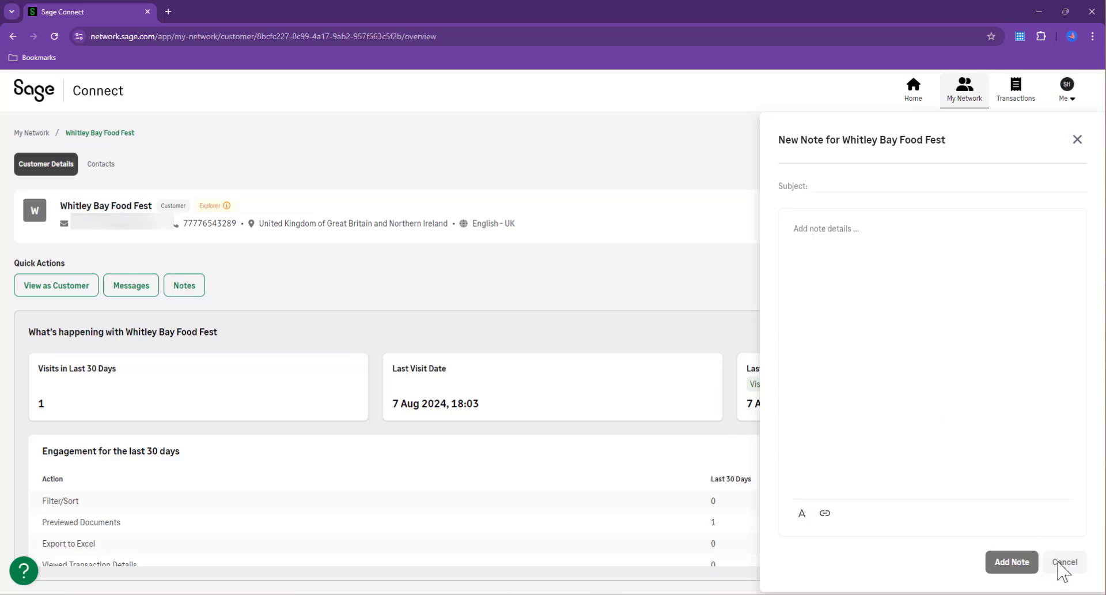
left_click(1077, 139)
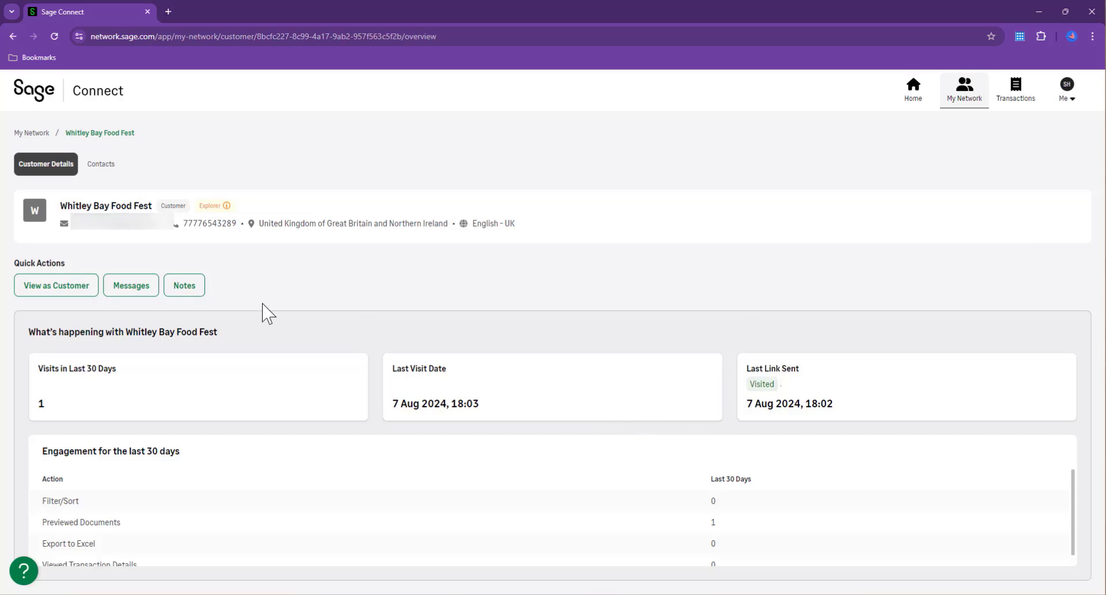
Start a new contact for Whitley Bay Food Fest with the contact's full name and the role Financial Reporting Analyst.
left_click(105, 167)
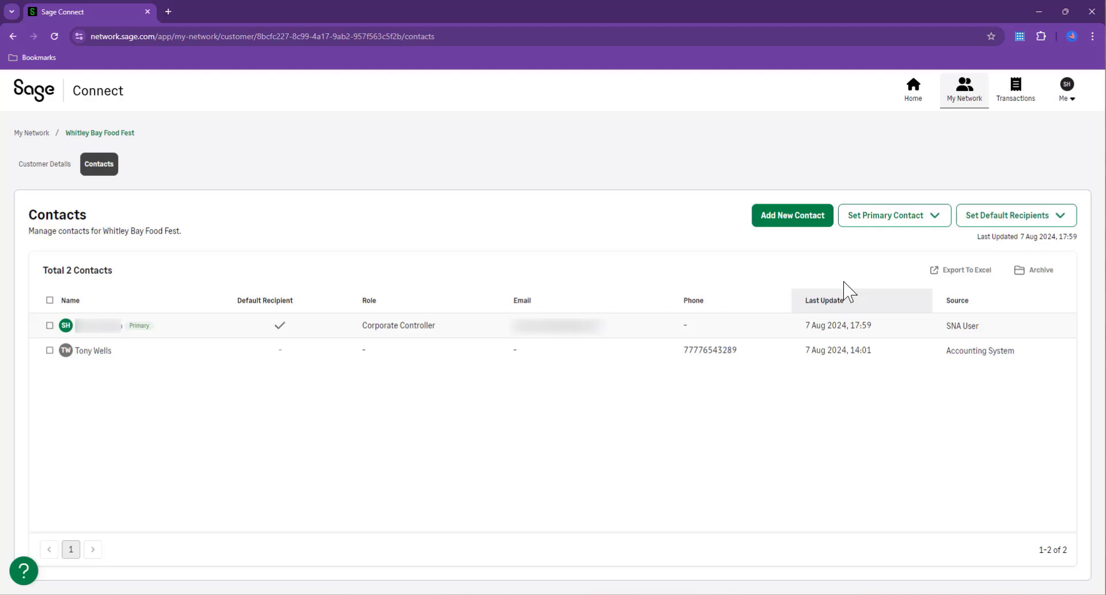
left_click(804, 221)
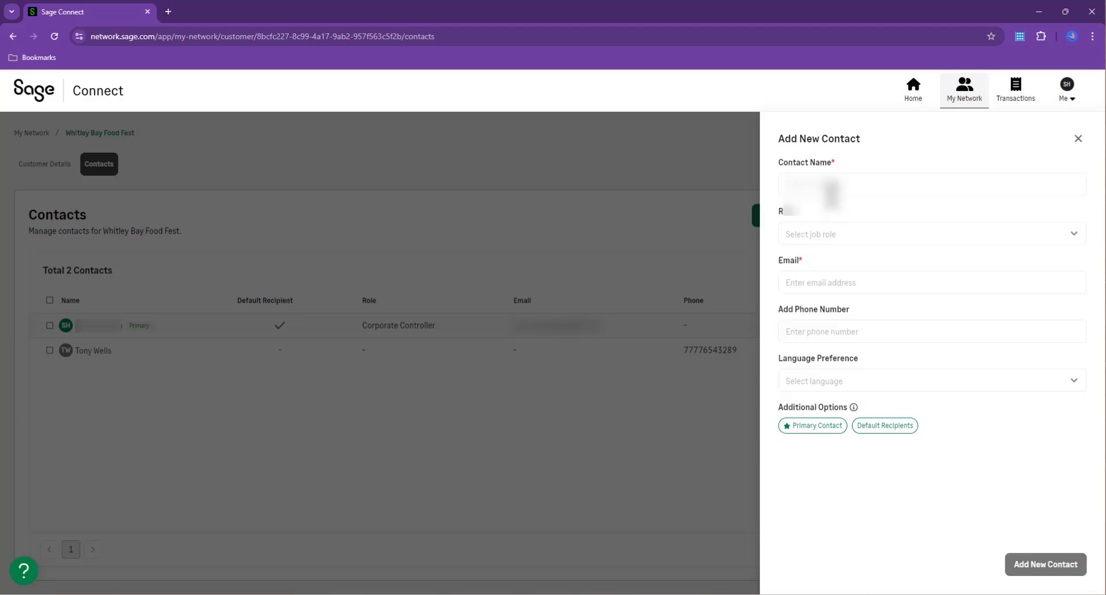
left_click(829, 186)
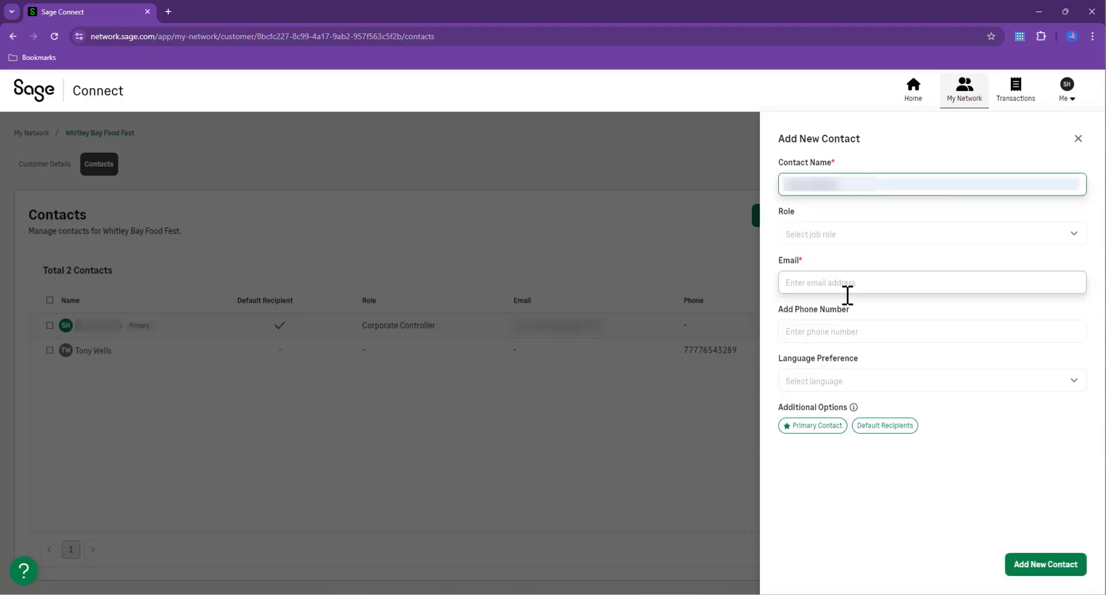
left_click(873, 234)
scroll(906, 447, "down", 4)
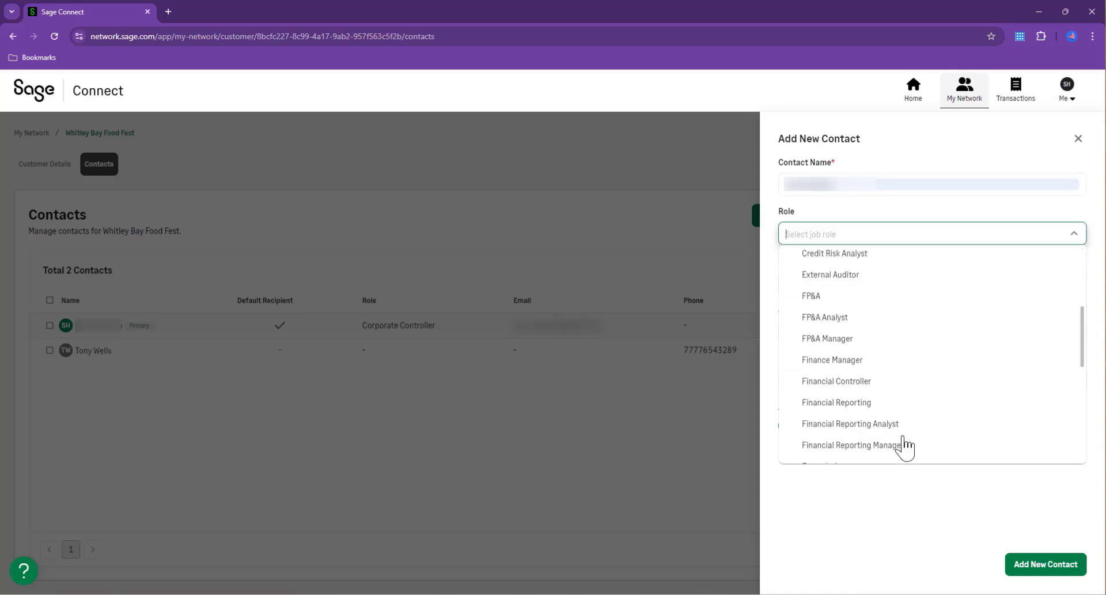
left_click(916, 395)
Fill in the new contact's email, set the language preference to English - UK, and add the contact.
left_click(971, 284)
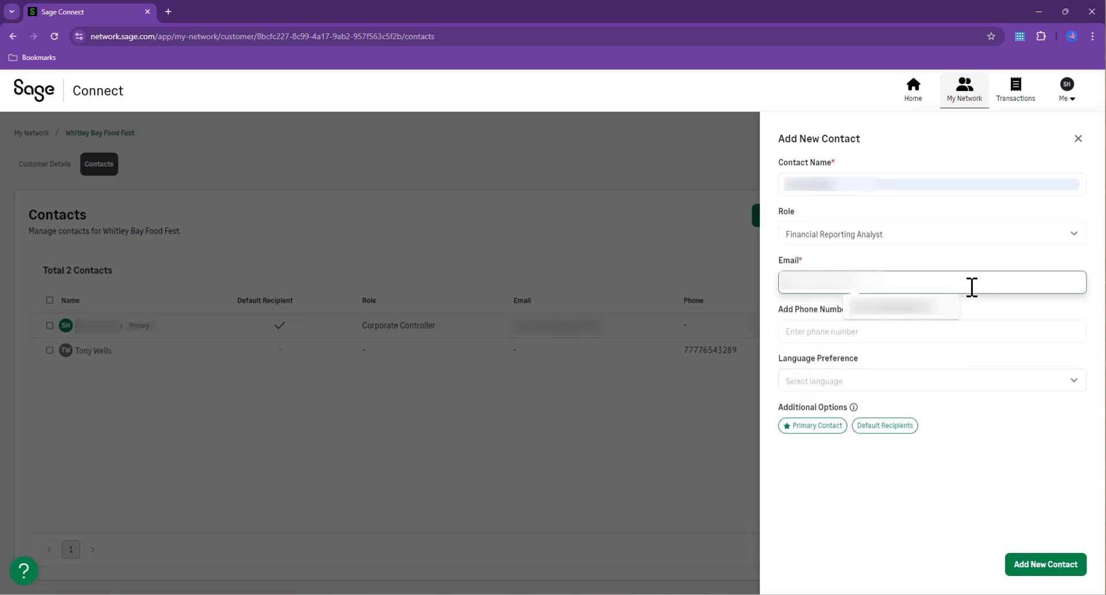
left_click(936, 319)
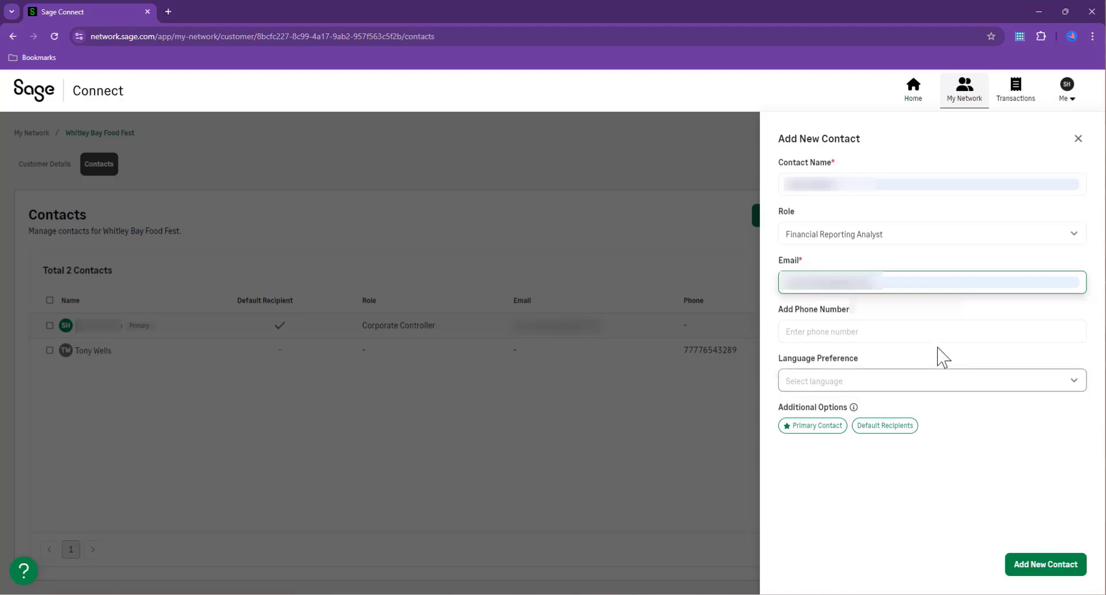
left_click(910, 385)
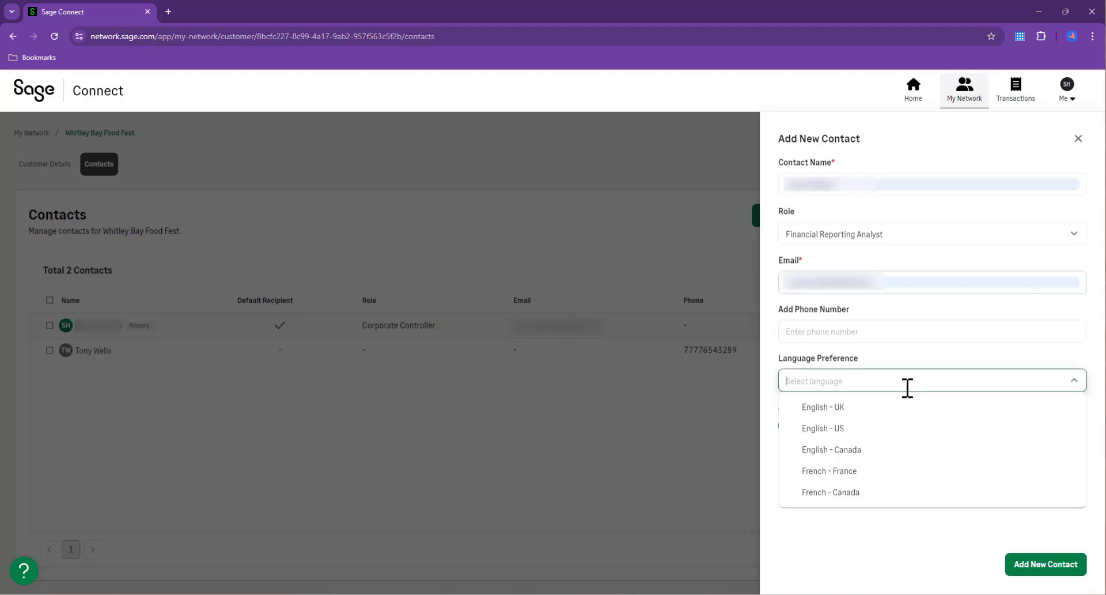
left_click(892, 426)
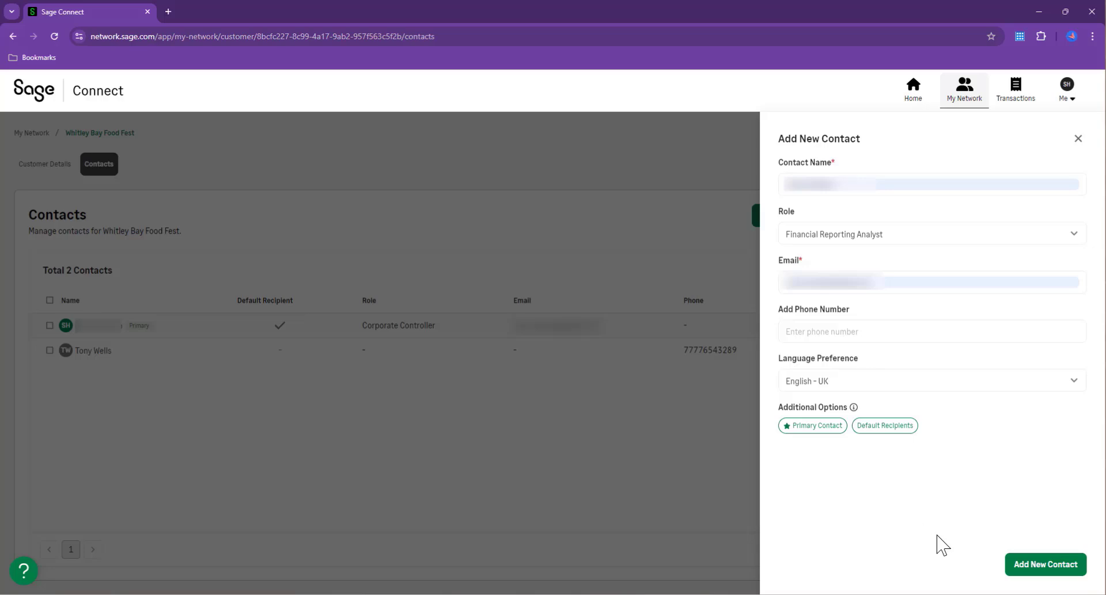
left_click(1047, 568)
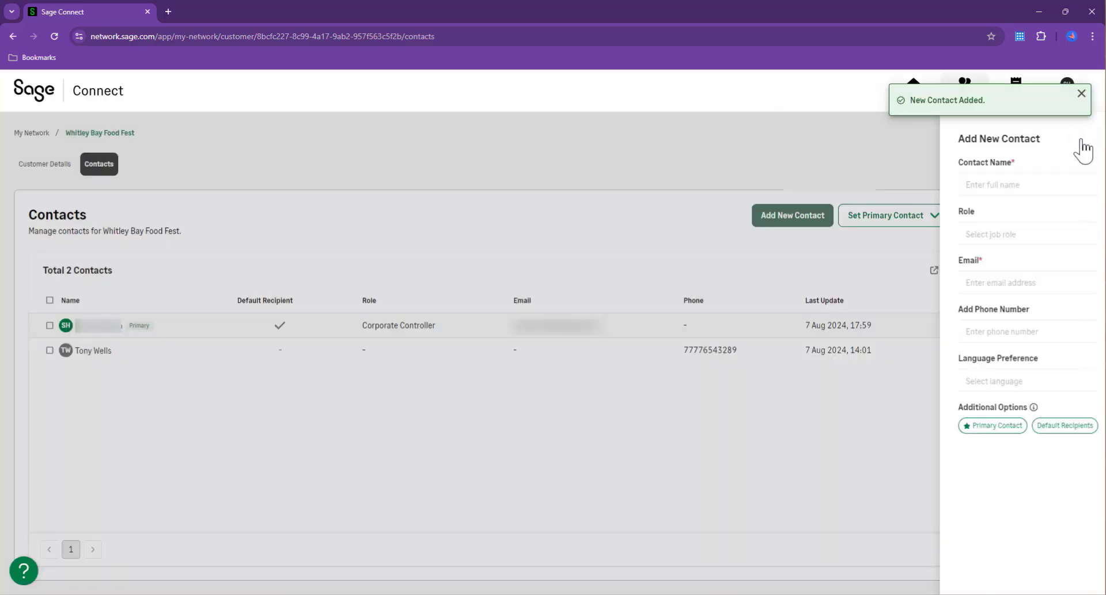
left_click(1081, 142)
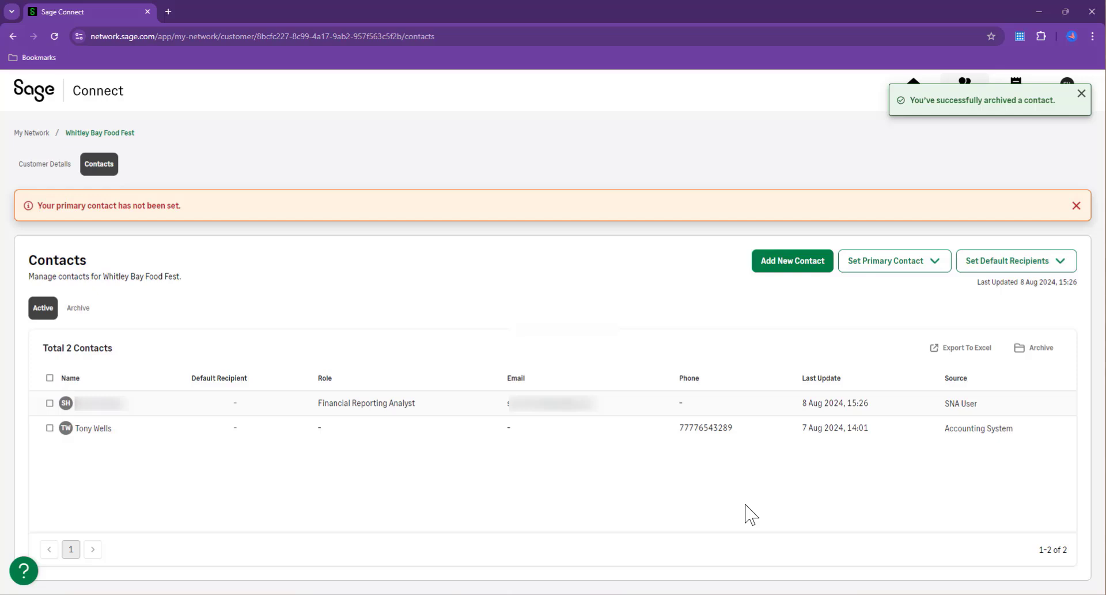
Set the newly added Financial Reporting Analyst as the primary contact and check the default recipients.
left_click(913, 266)
left_click(903, 301)
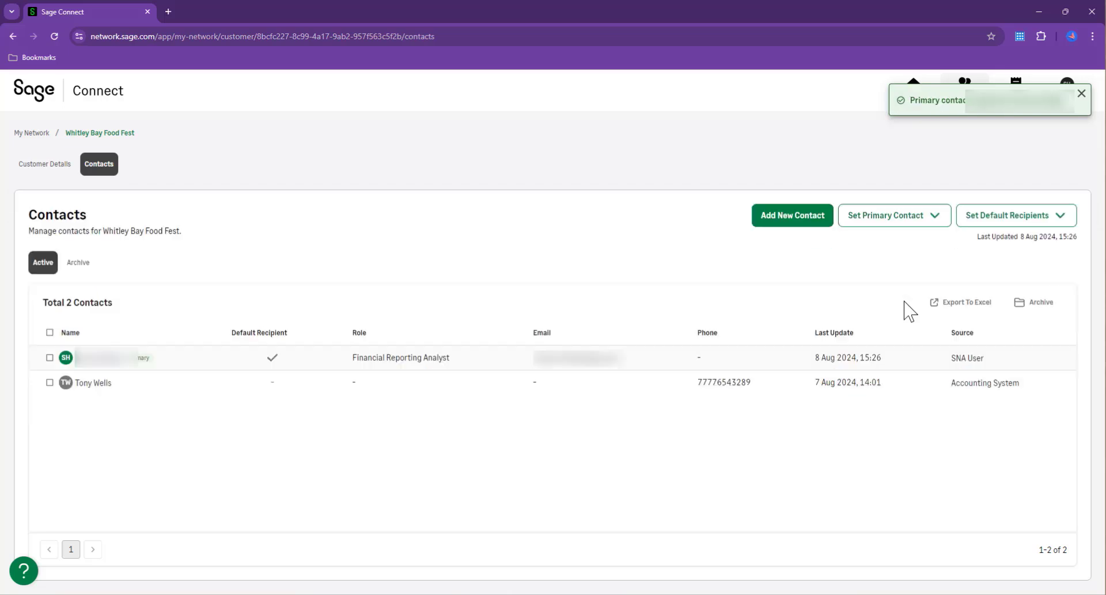
left_click(1063, 222)
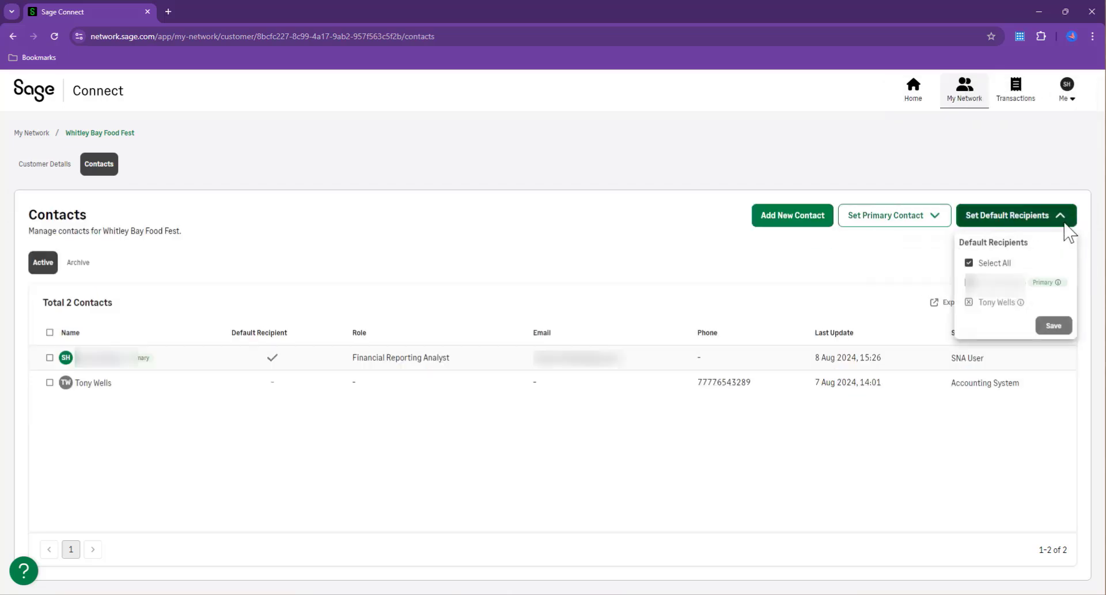
left_click(1065, 189)
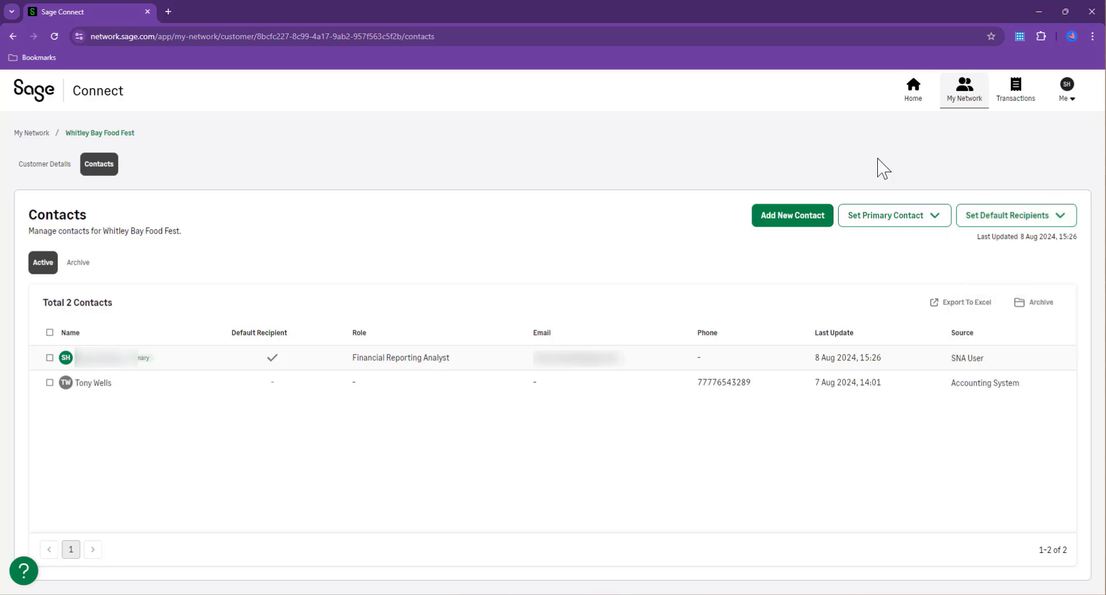
View the portal as Whitley Bay Food Fest and examine the related transactions of the closed invoice and the payment.
left_click(58, 169)
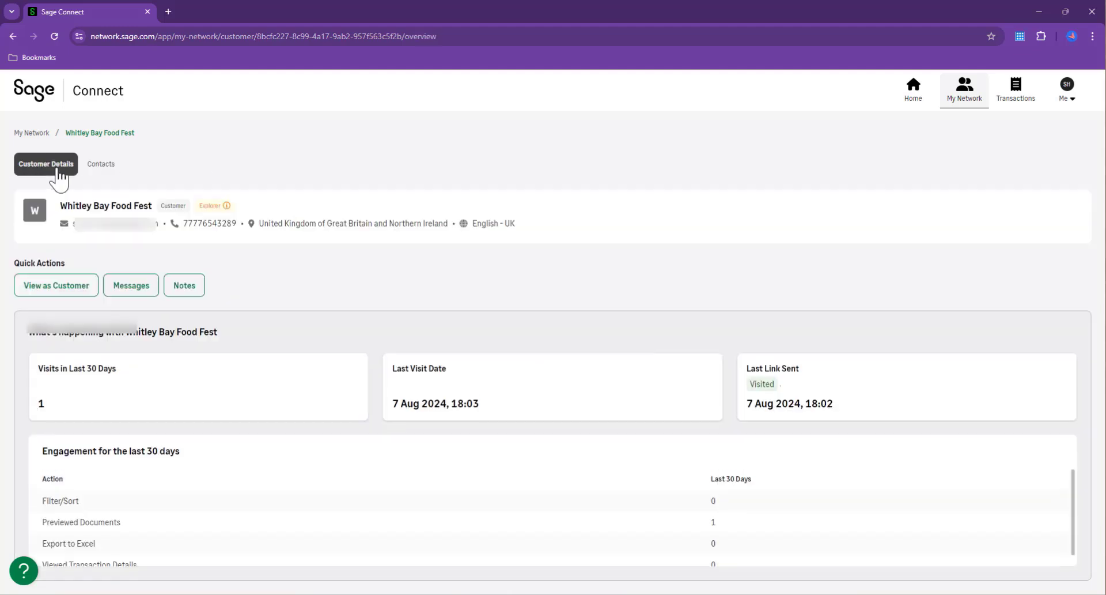
mouse_move(227, 208)
left_click(89, 285)
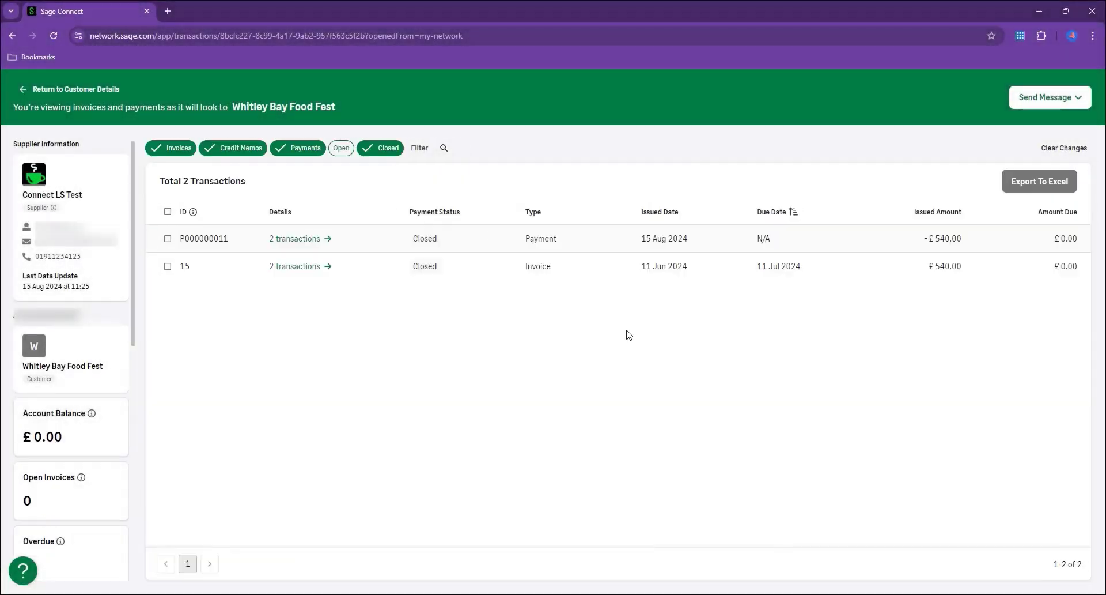
left_click(315, 272)
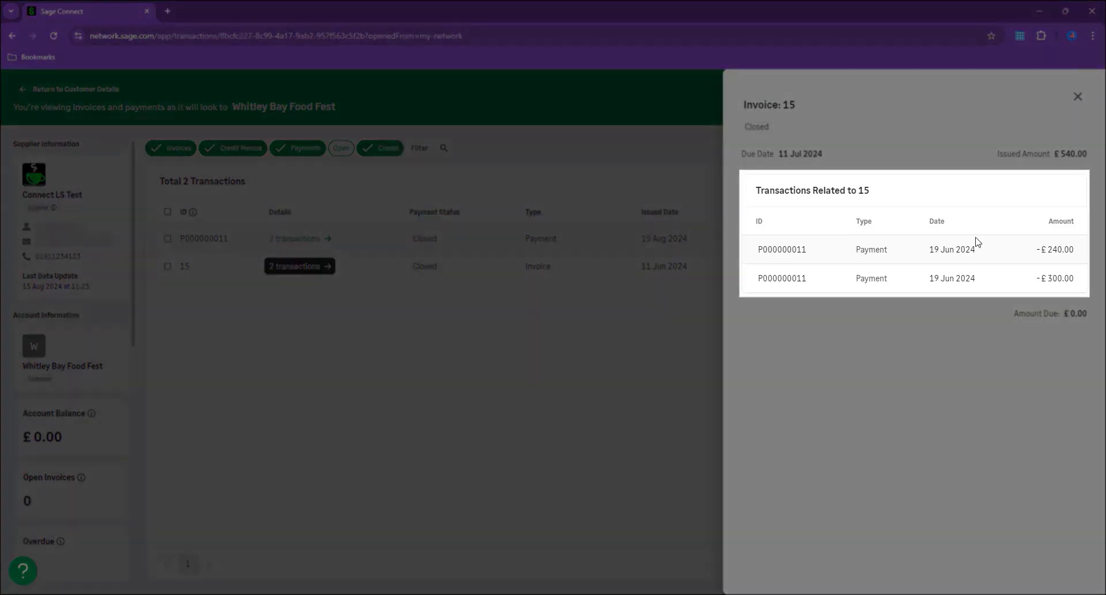
left_click(1078, 96)
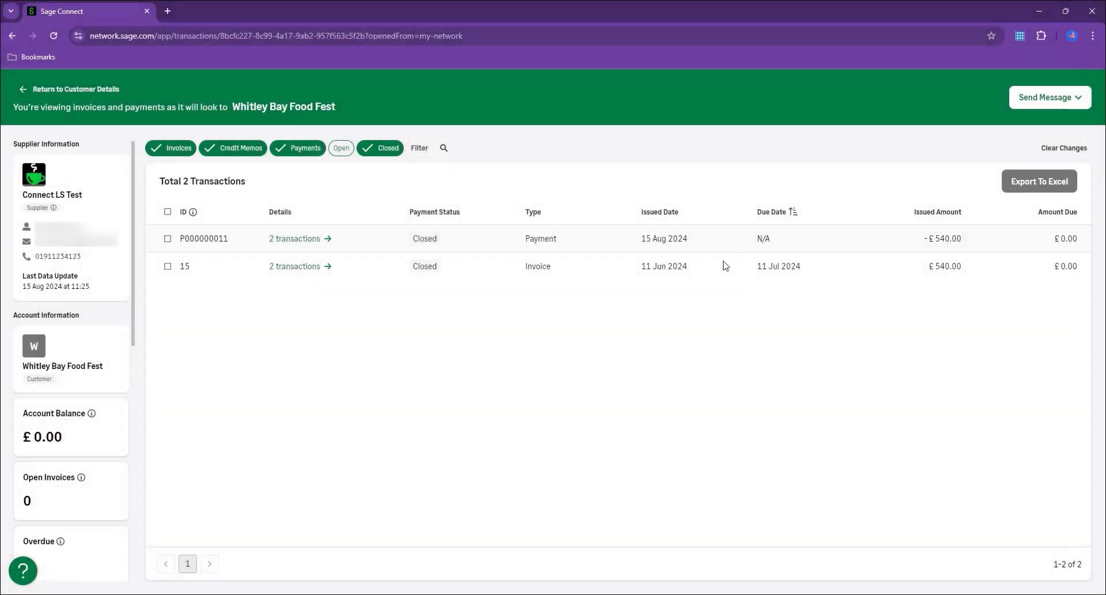
left_click(311, 239)
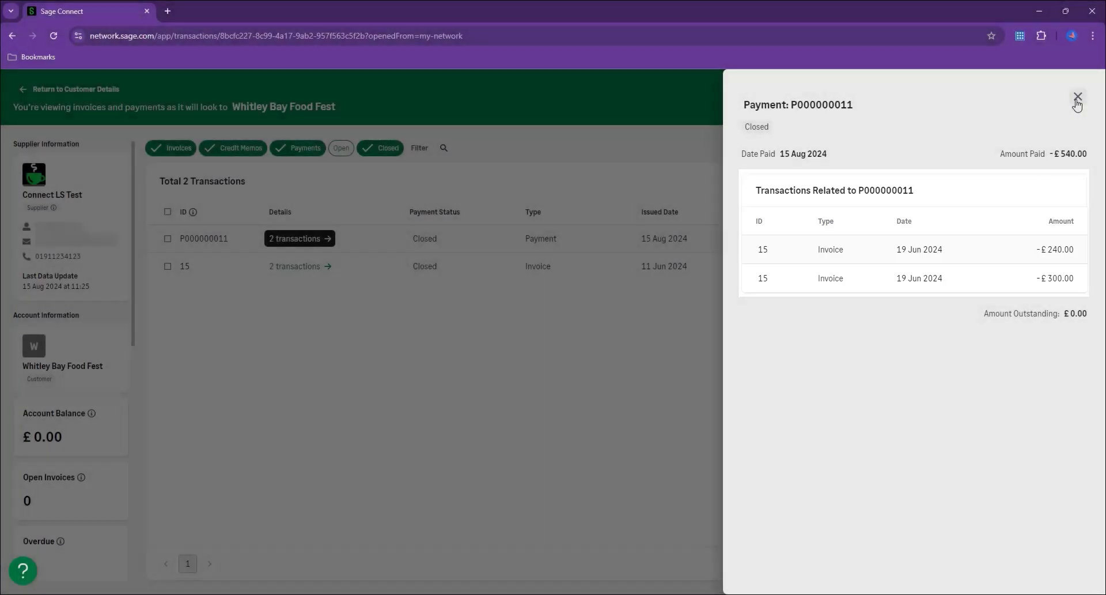
left_click(1077, 99)
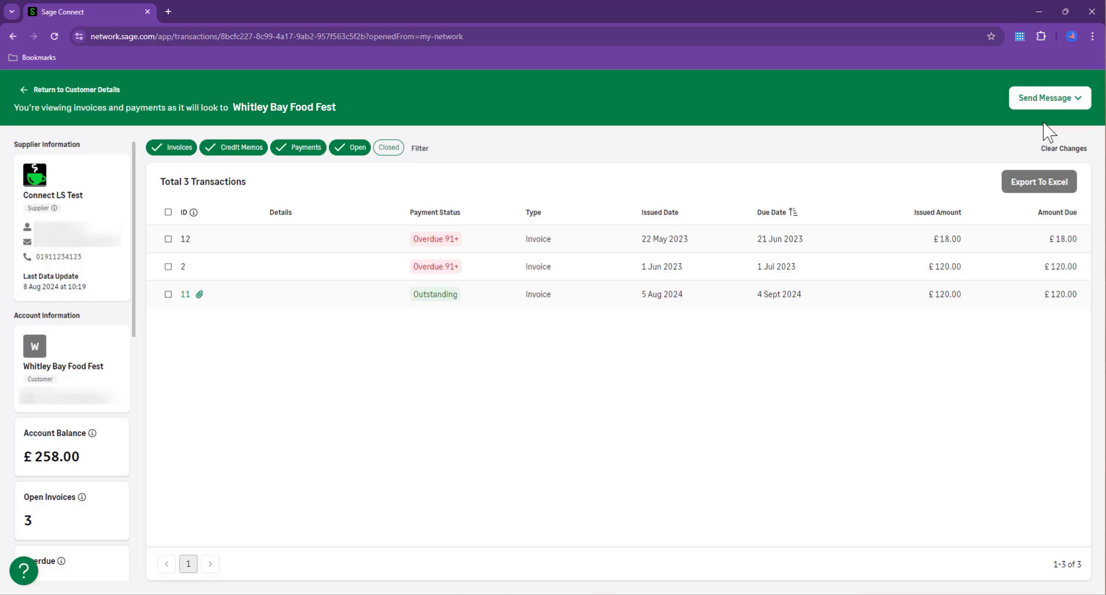
Send Whitley Bay Food Fest a message based on the Verify Contacts template.
left_click(1065, 104)
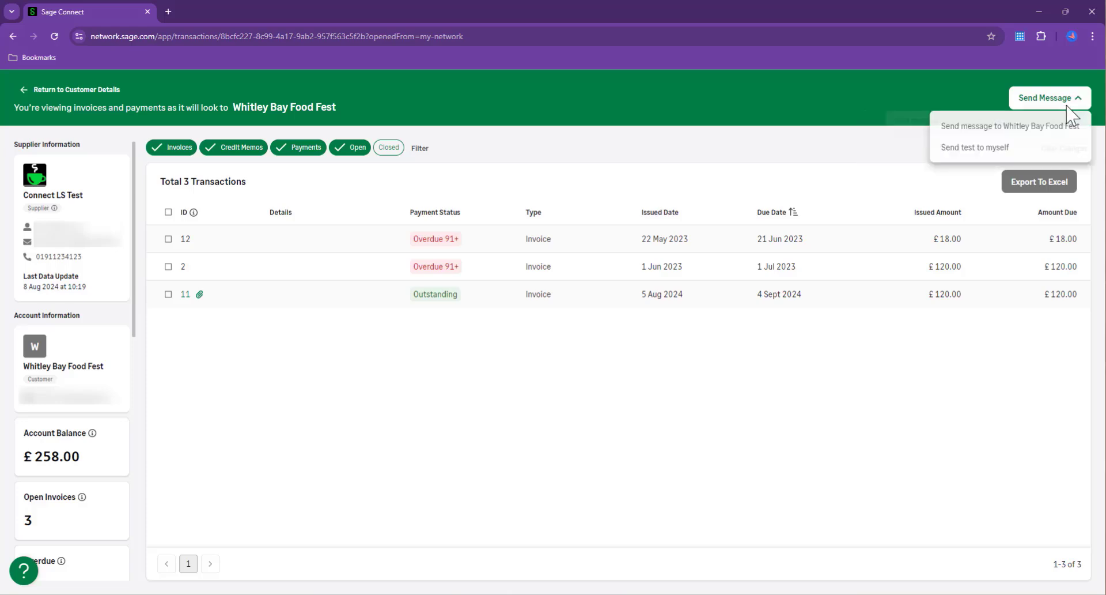
left_click(1030, 127)
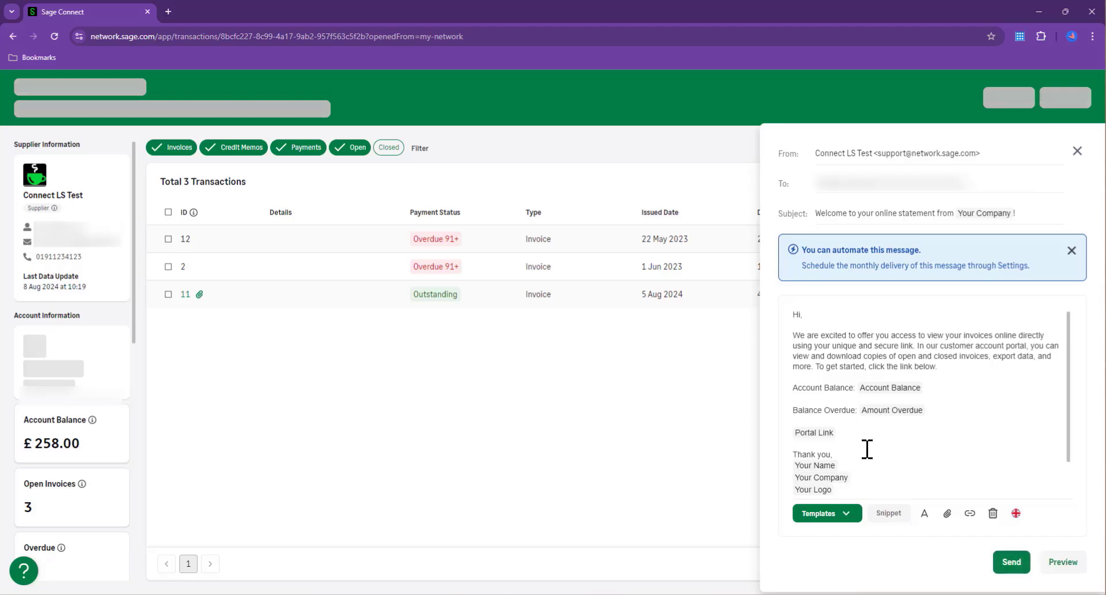
left_click(845, 515)
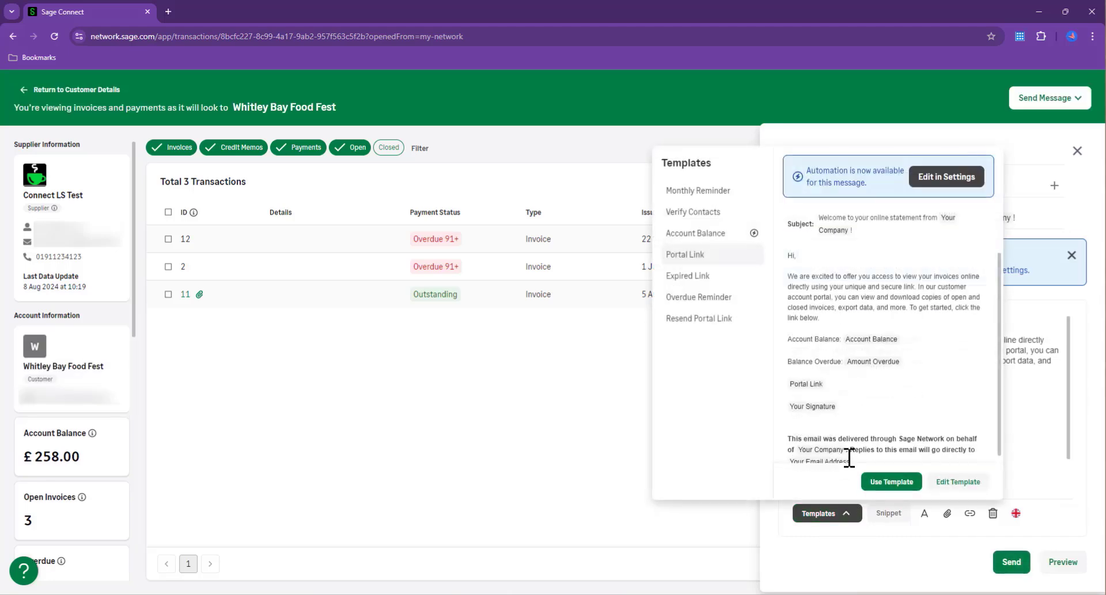
left_click(713, 213)
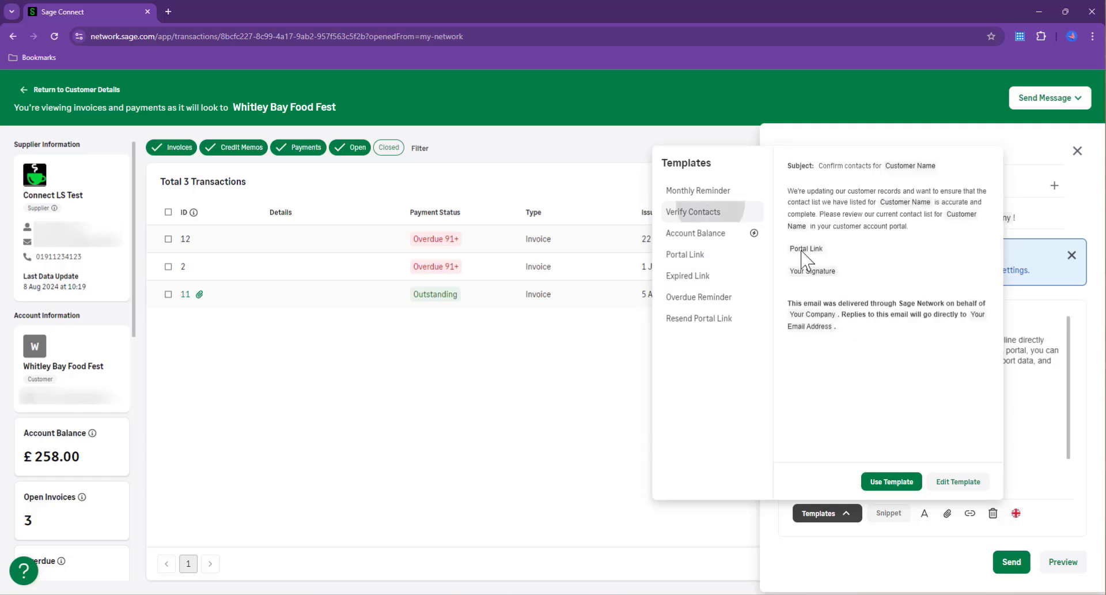
left_click(907, 486)
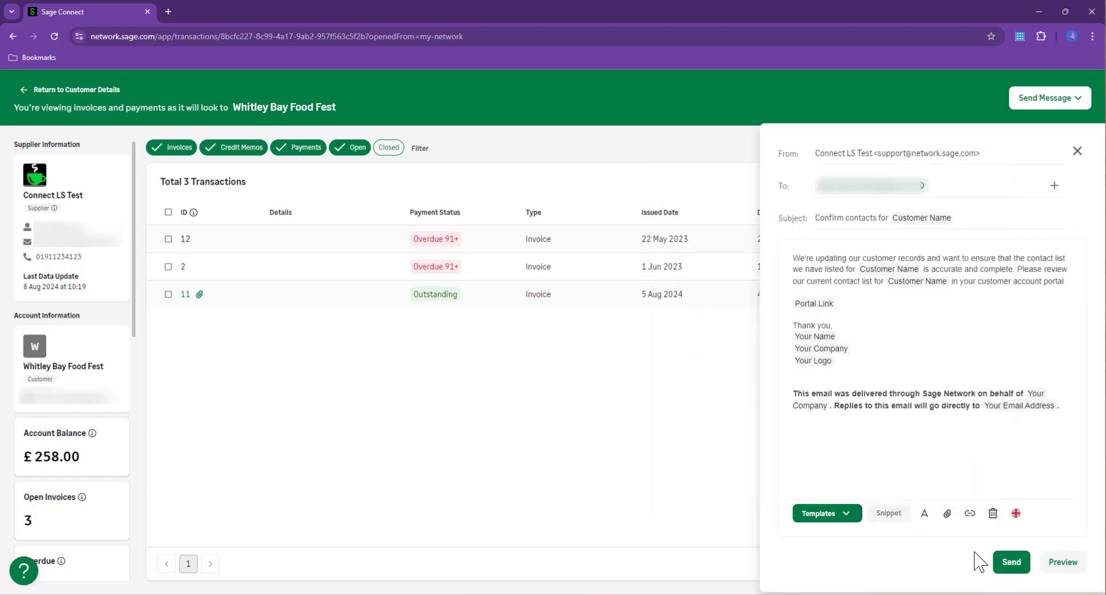
left_click(1010, 564)
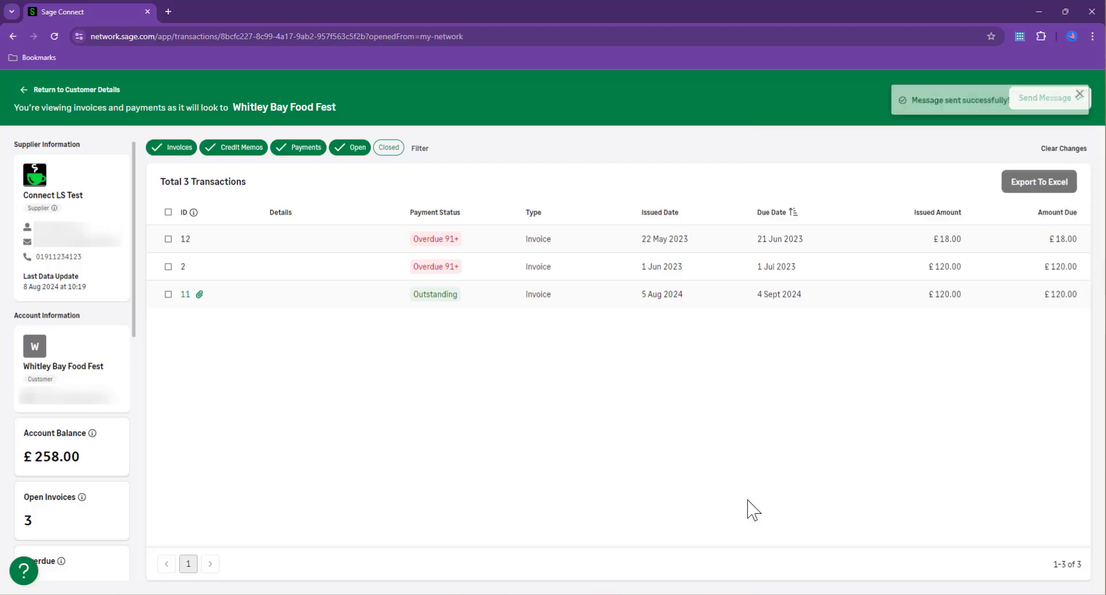